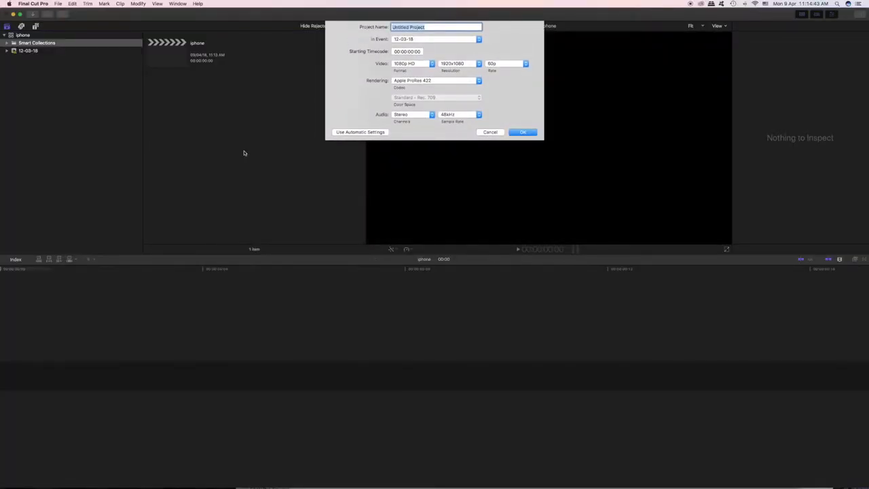
{"action": "type", "text": "rn"}
Confirm the new 'ken burn' project and select it in the browser
{"action": "key", "text": "Return"}
{"action": "left_click", "coordinate": [159, 99]}
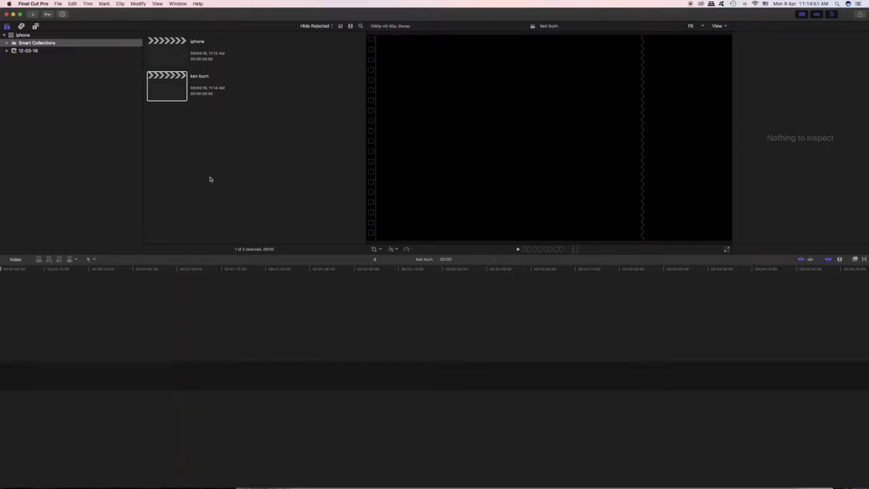
Import GOPR0086.MP4 from the GoPro drive via File > Import > Media
{"action": "left_click", "coordinate": [60, 3]}
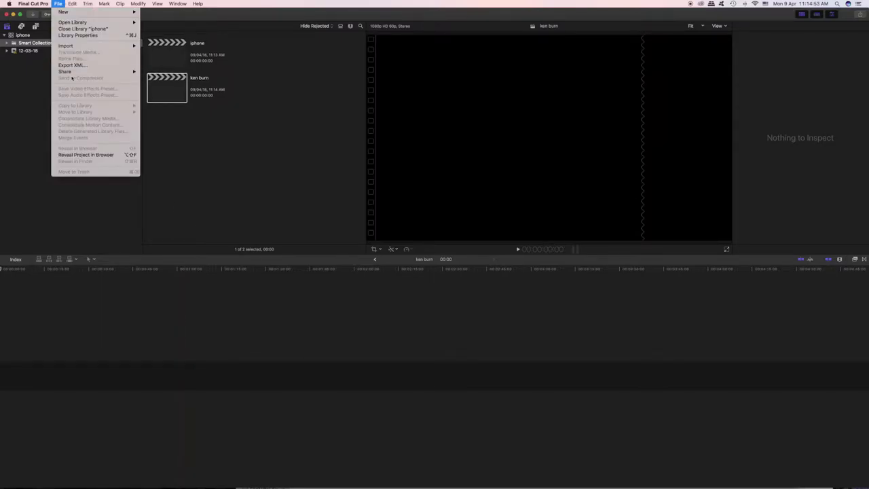
{"action": "mouse_move", "coordinate": [65, 45]}
{"action": "left_click", "coordinate": [179, 46]}
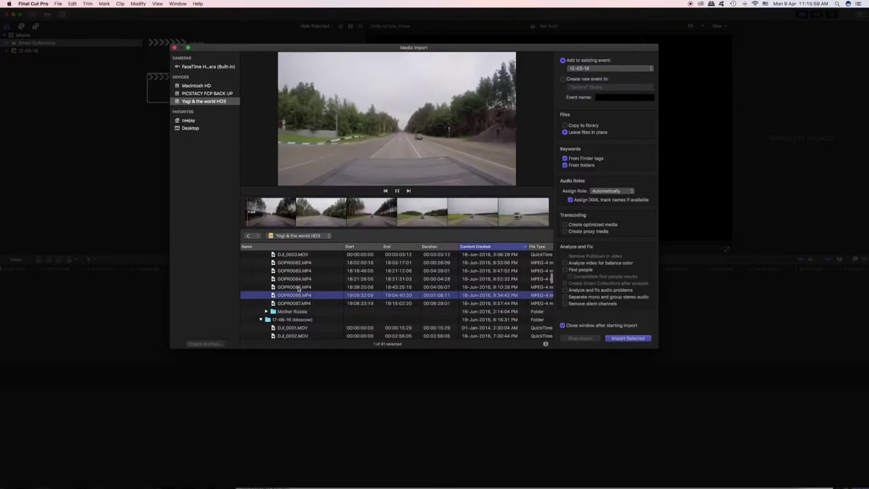
{"action": "left_click", "coordinate": [627, 338]}
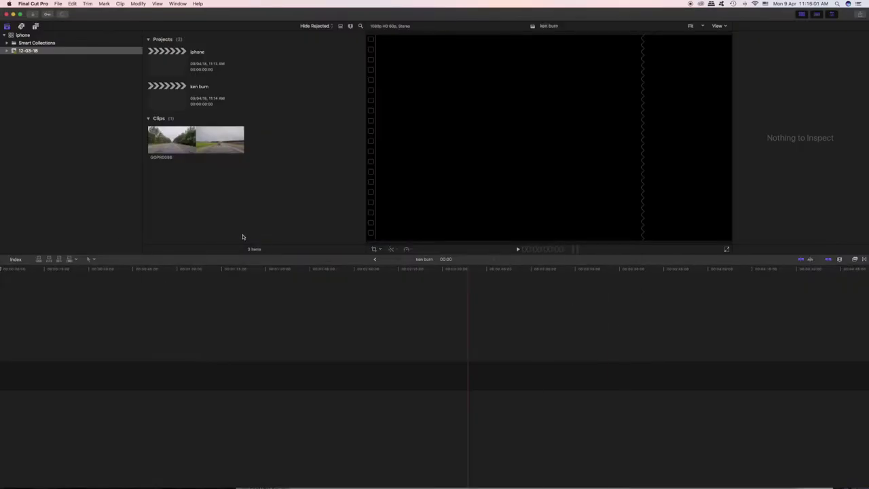
Add GOPR0086 to the ken burn timeline and turn on Ken Burns cropping
{"action": "left_click", "coordinate": [215, 140]}
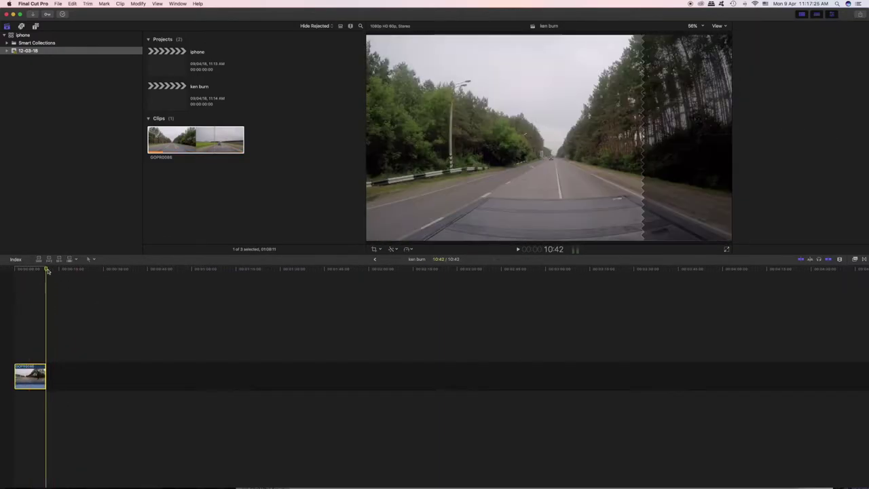
{"action": "left_click", "coordinate": [374, 250]}
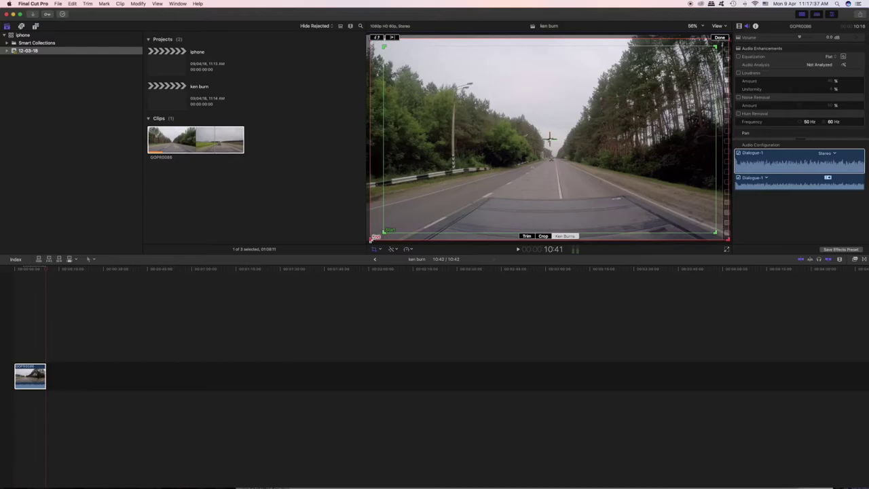
Shrink the red End rectangle from both lower corners and centre it over the road
{"action": "left_click_drag", "start_coordinate": [373, 237], "coordinate": [459, 189]}
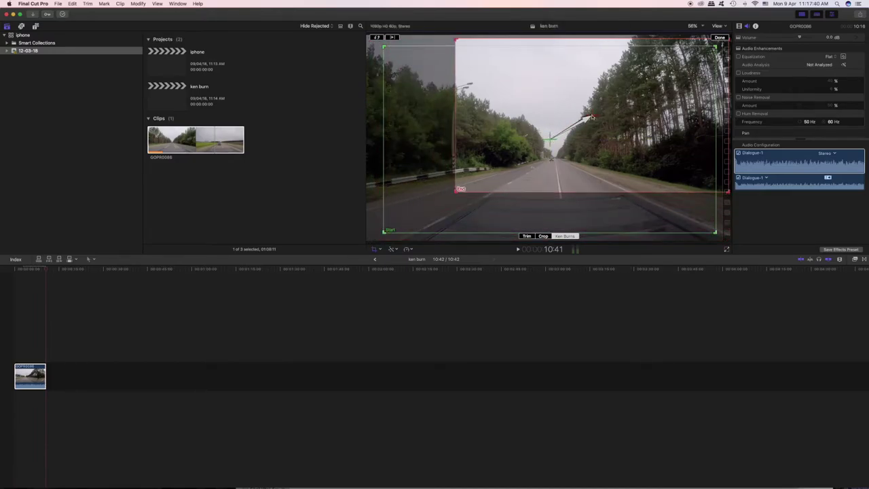
{"action": "left_click_drag", "start_coordinate": [592, 117], "coordinate": [551, 139]}
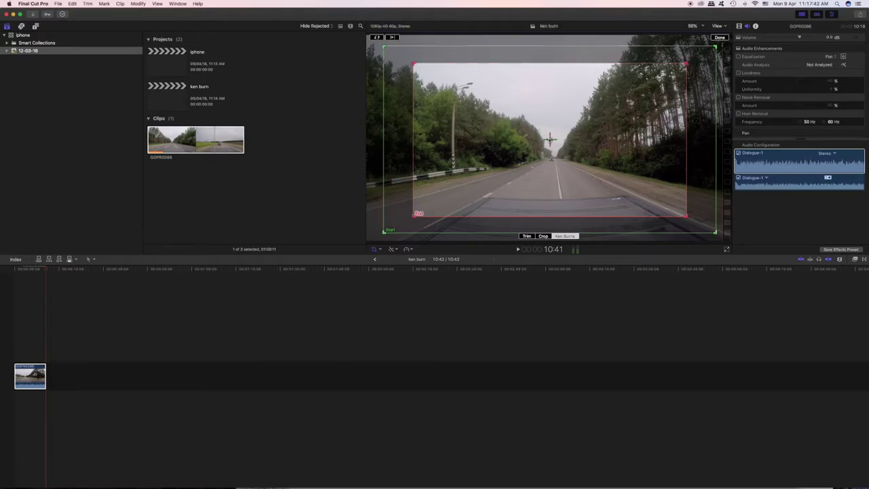
{"action": "left_click_drag", "start_coordinate": [686, 217], "coordinate": [650, 195]}
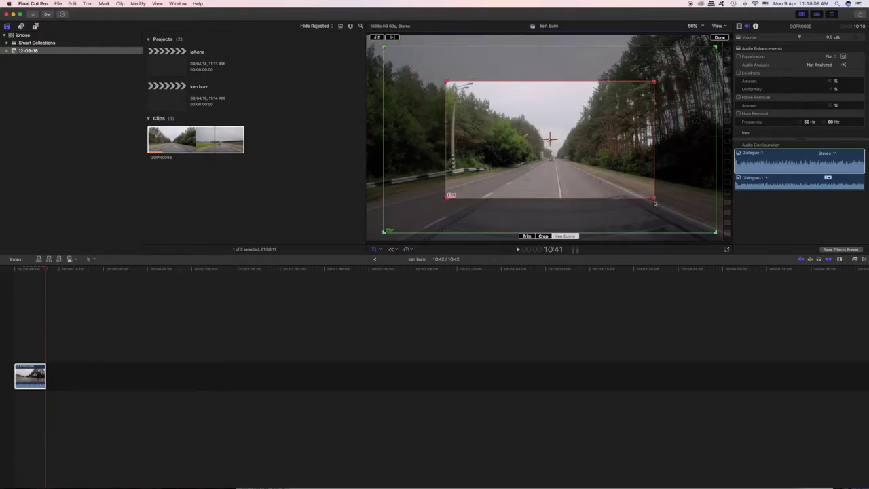
{"action": "left_click_drag", "start_coordinate": [570, 179], "coordinate": [568, 169]}
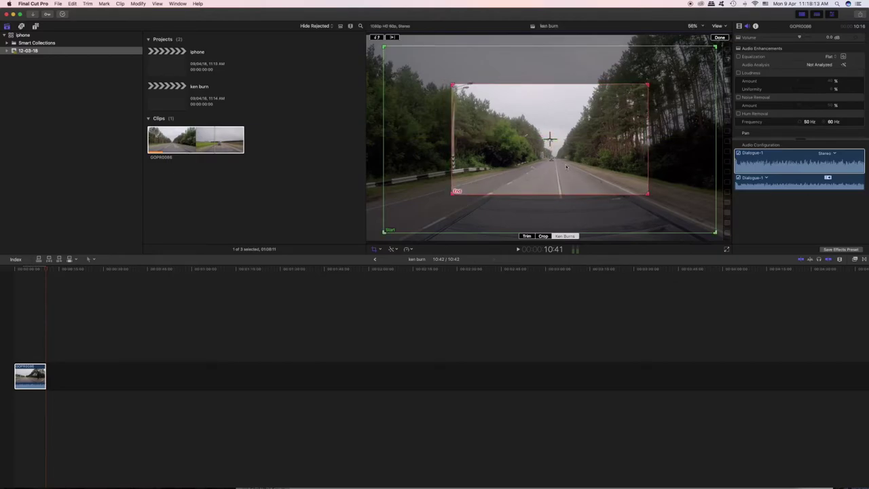
Apply the Ken Burns framing, then play GOPR0086 from the project start
{"action": "left_click", "coordinate": [719, 37]}
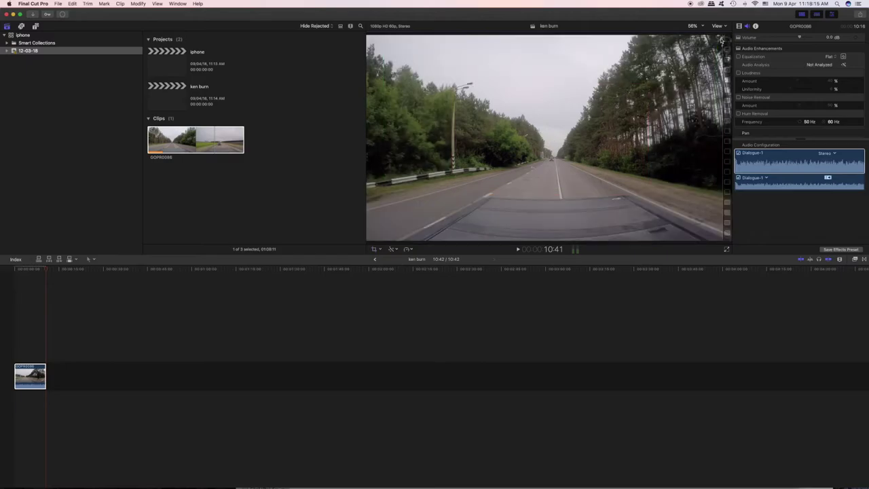
{"action": "left_click_drag", "start_coordinate": [46, 269], "coordinate": [2, 301]}
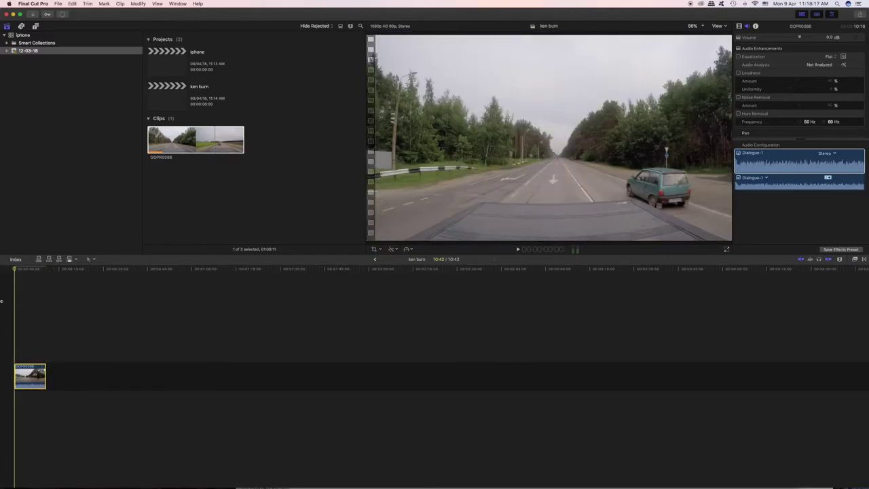
{"action": "key", "text": "space"}
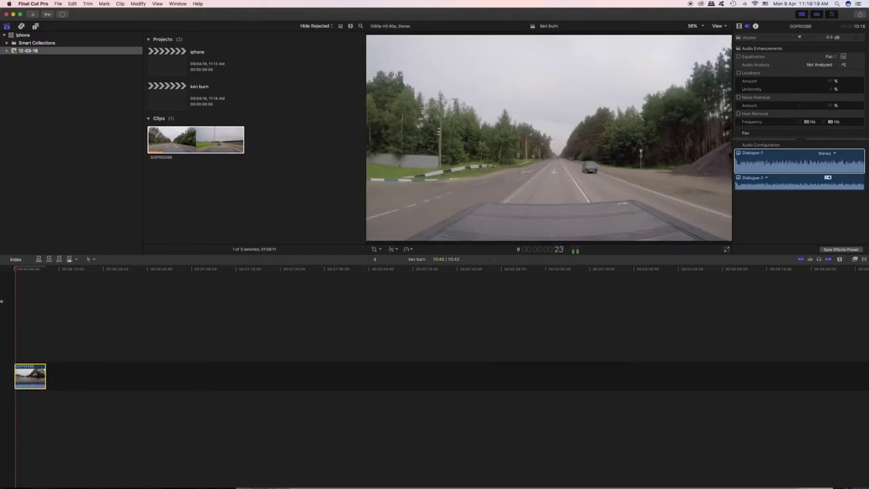